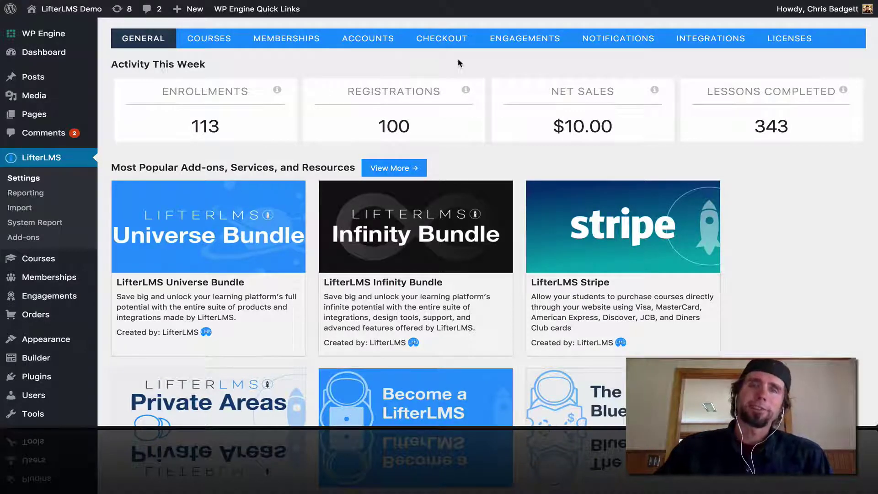
{"action": "scroll", "coordinate": [459, 63], "scroll_direction": "down", "scroll_amount": 2}
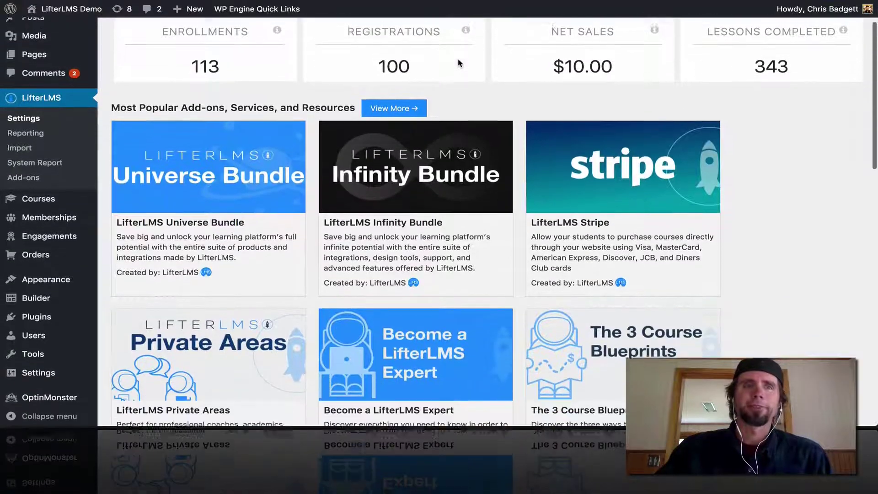
{"action": "scroll", "coordinate": [458, 64], "scroll_direction": "up", "scroll_amount": 2}
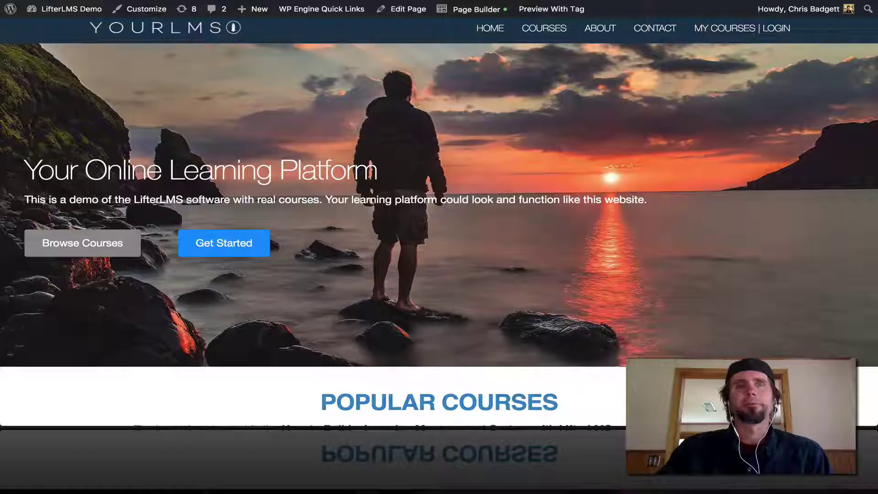
{"action": "scroll", "coordinate": [388, 195], "scroll_direction": "down", "scroll_amount": 4}
{"action": "scroll", "coordinate": [390, 195], "scroll_direction": "down", "scroll_amount": 1}
{"action": "scroll", "coordinate": [389, 195], "scroll_direction": "down", "scroll_amount": 1}
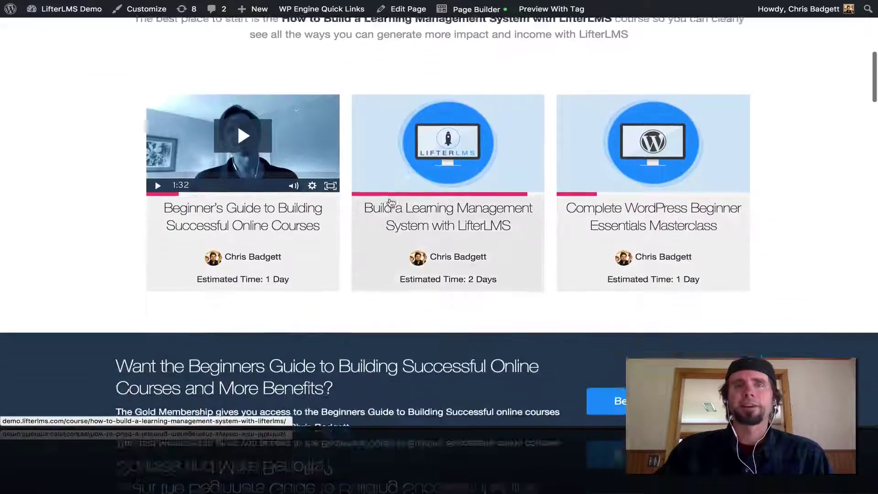
{"action": "scroll", "coordinate": [390, 199], "scroll_direction": "down", "scroll_amount": 3}
{"action": "scroll", "coordinate": [391, 204], "scroll_direction": "down", "scroll_amount": 1}
{"action": "scroll", "coordinate": [391, 202], "scroll_direction": "down", "scroll_amount": 2}
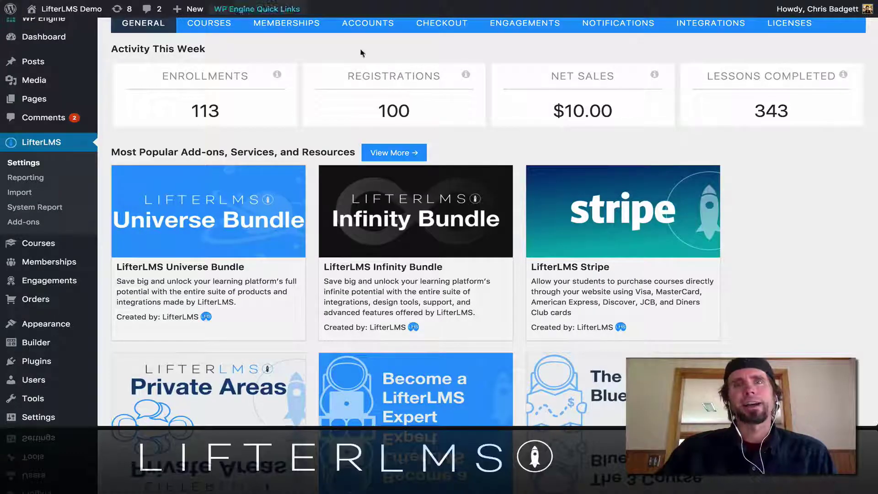
{"action": "scroll", "coordinate": [415, 90], "scroll_direction": "up", "scroll_amount": 1}
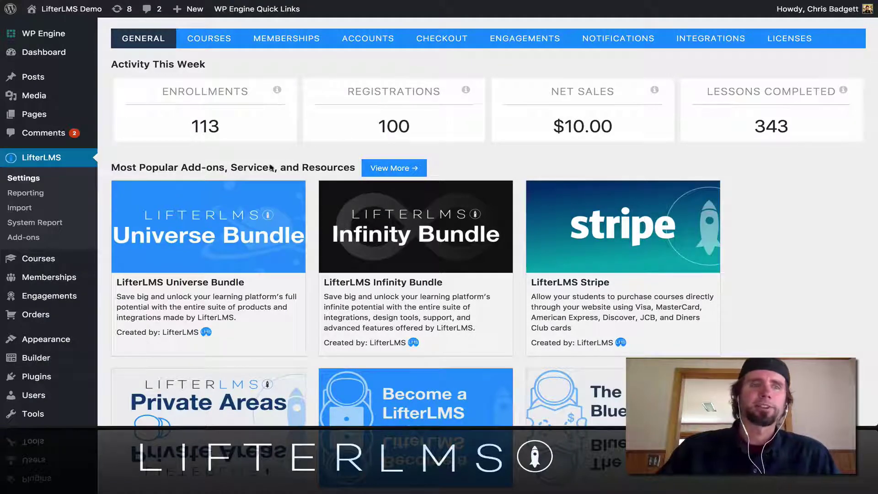
{"action": "scroll", "coordinate": [224, 199], "scroll_direction": "down", "scroll_amount": 2}
{"action": "scroll", "coordinate": [224, 200], "scroll_direction": "up", "scroll_amount": 2}
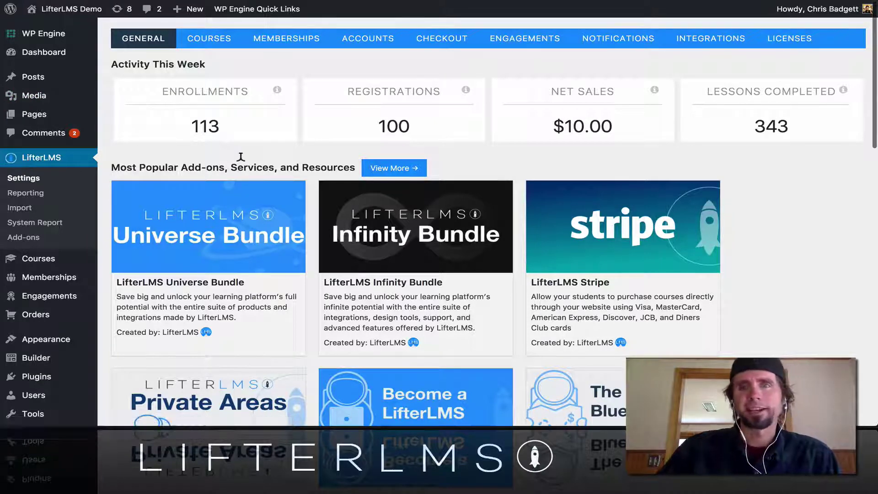
Step: Show the LifterLMS Notifications settings, listing Purchase Receipt and other notifications
{"action": "left_click", "coordinate": [610, 41]}
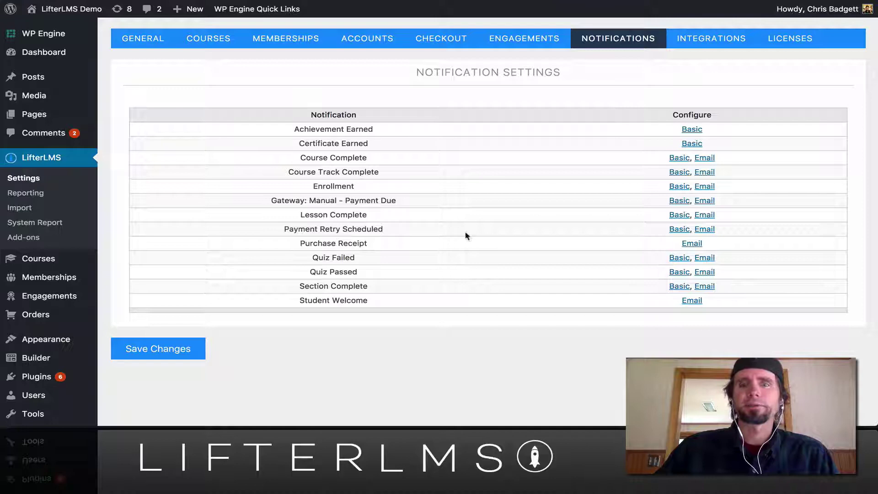
Step: In the Purchase Receipt email settings, prefix the subject with 'Your Awesome!'
{"action": "left_click", "coordinate": [692, 243]}
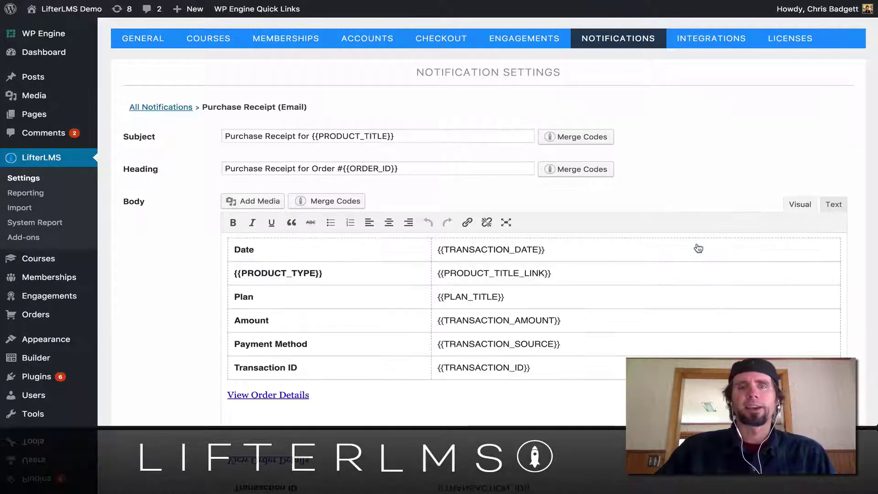
{"action": "scroll", "coordinate": [702, 161], "scroll_direction": "down", "scroll_amount": 2}
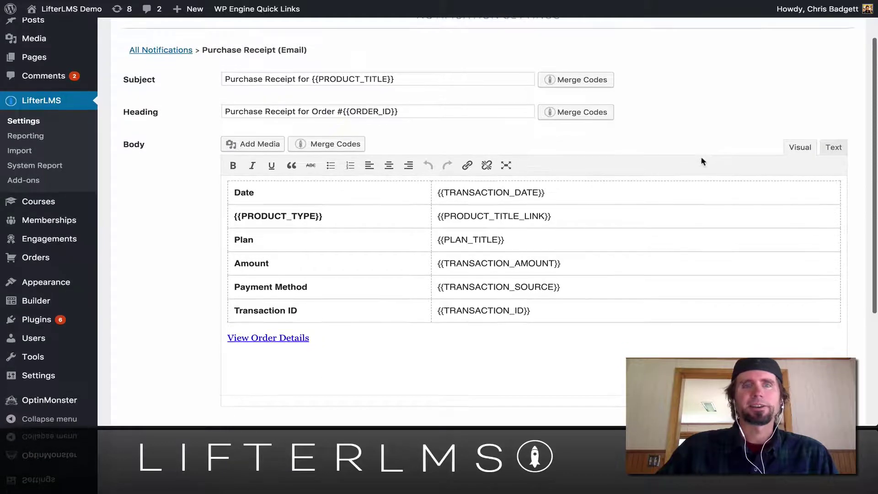
{"action": "scroll", "coordinate": [702, 161], "scroll_direction": "up", "scroll_amount": 2}
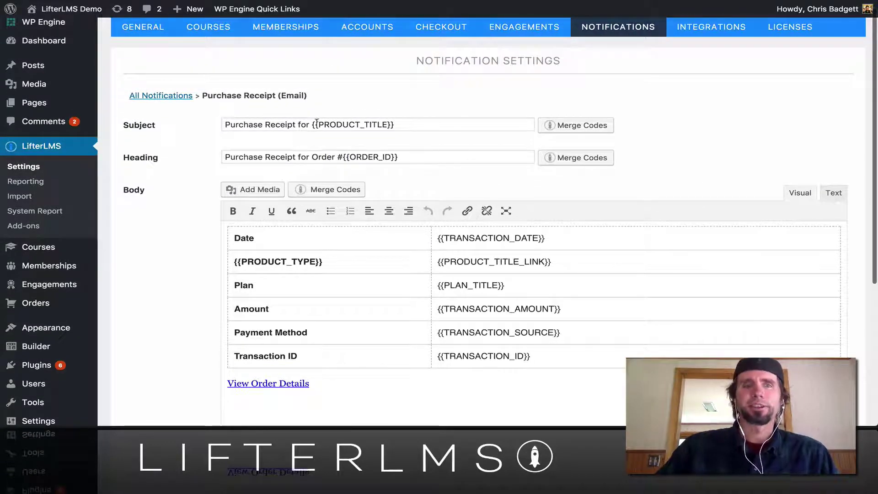
{"action": "left_click_drag", "start_coordinate": [316, 122], "coordinate": [287, 125]}
{"action": "left_click", "coordinate": [407, 123]}
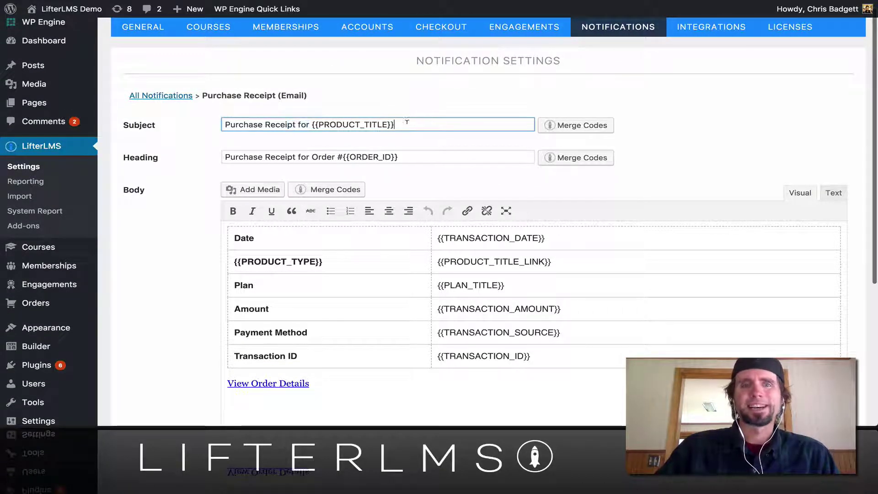
{"action": "left_click_drag", "start_coordinate": [407, 122], "coordinate": [313, 124]}
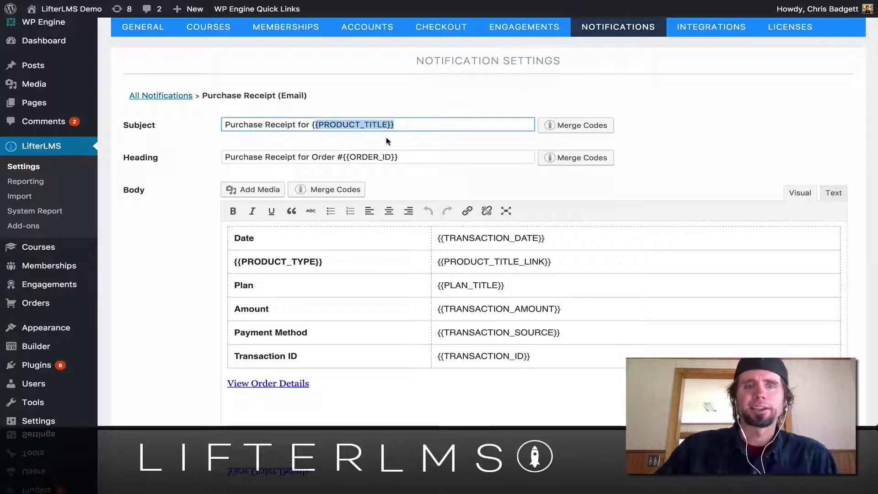
{"action": "left_click_drag", "start_coordinate": [405, 156], "coordinate": [349, 156]}
{"action": "left_click", "coordinate": [400, 120]}
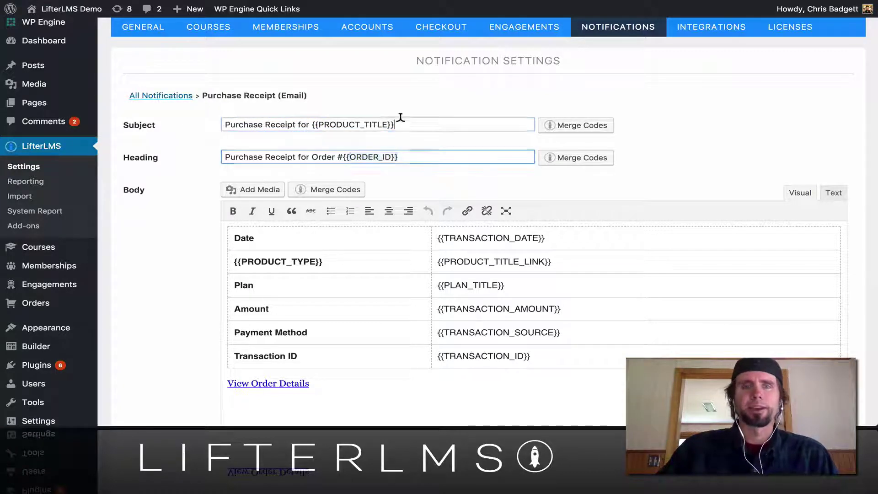
{"action": "left_click_drag", "start_coordinate": [400, 120], "coordinate": [313, 122]}
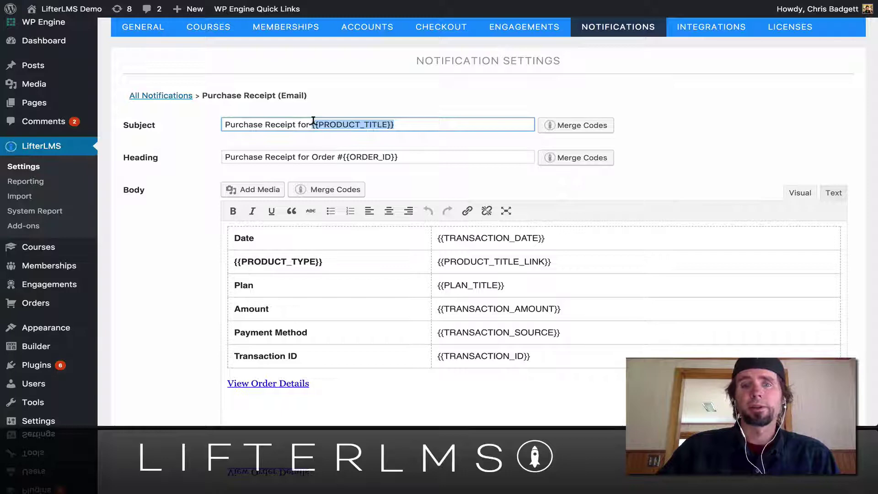
{"action": "scroll", "coordinate": [706, 259], "scroll_direction": "down", "scroll_amount": 1}
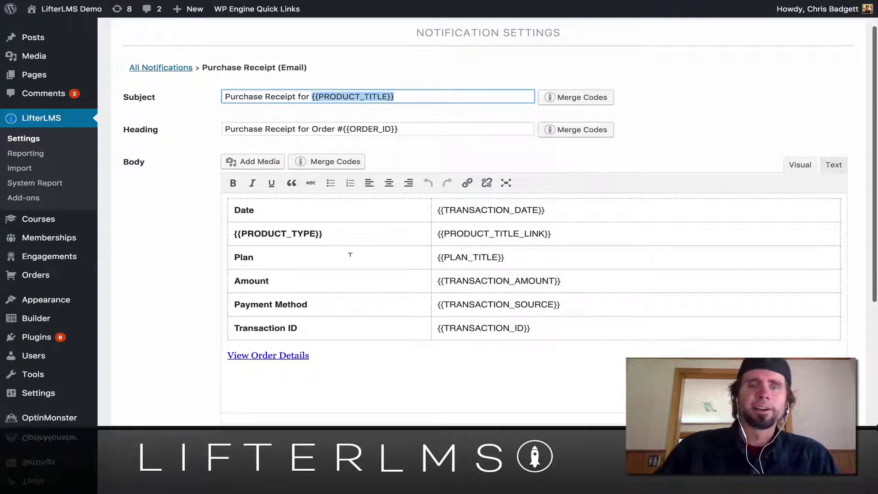
{"action": "scroll", "coordinate": [280, 217], "scroll_direction": "up", "scroll_amount": 2}
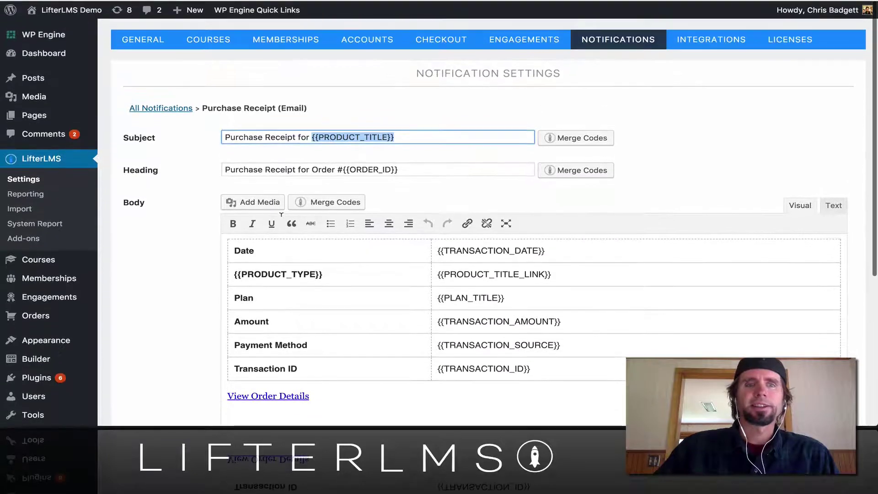
{"action": "left_click", "coordinate": [249, 135]}
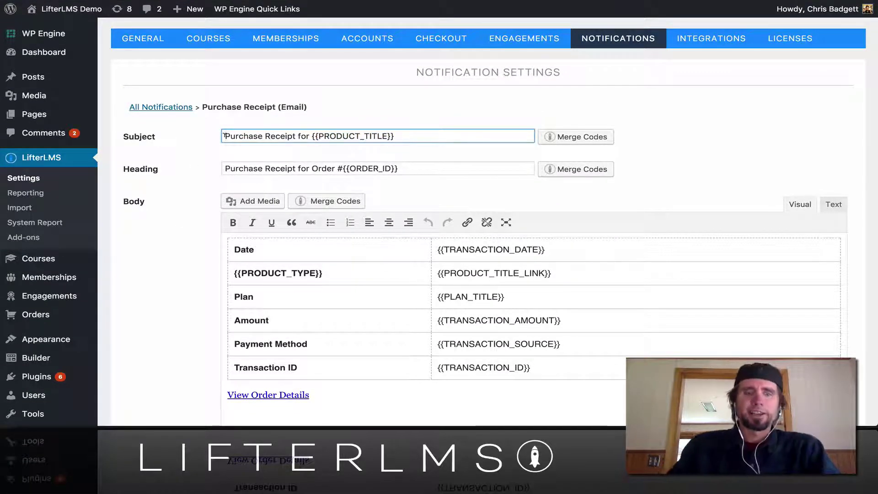
{"action": "type", "text": "Your "}
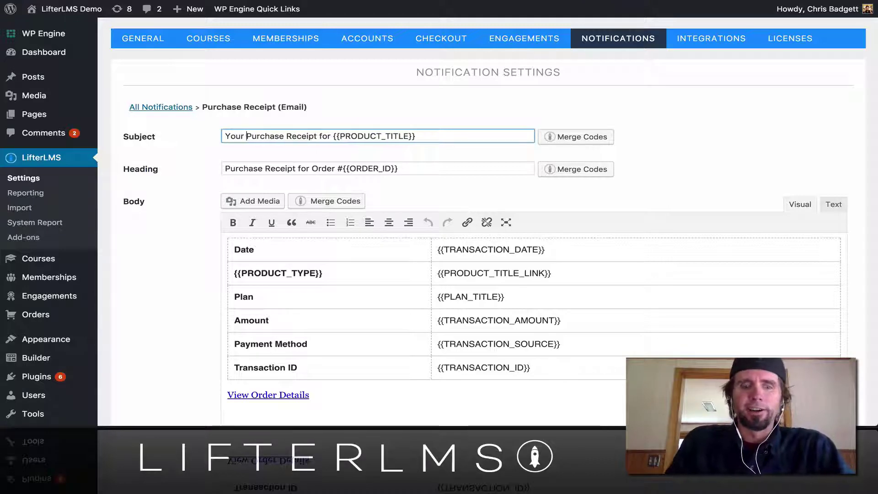
{"action": "type", "text": "Awesome!"}
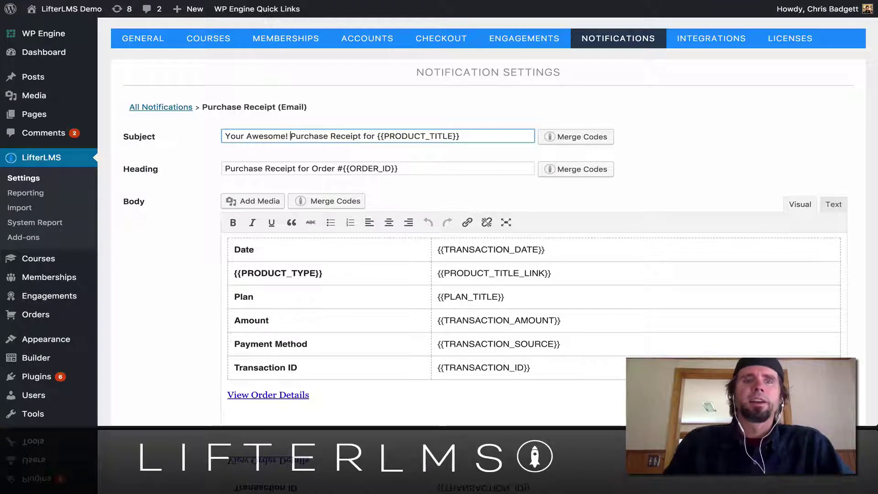
{"action": "scroll", "coordinate": [308, 233], "scroll_direction": "down", "scroll_amount": 3}
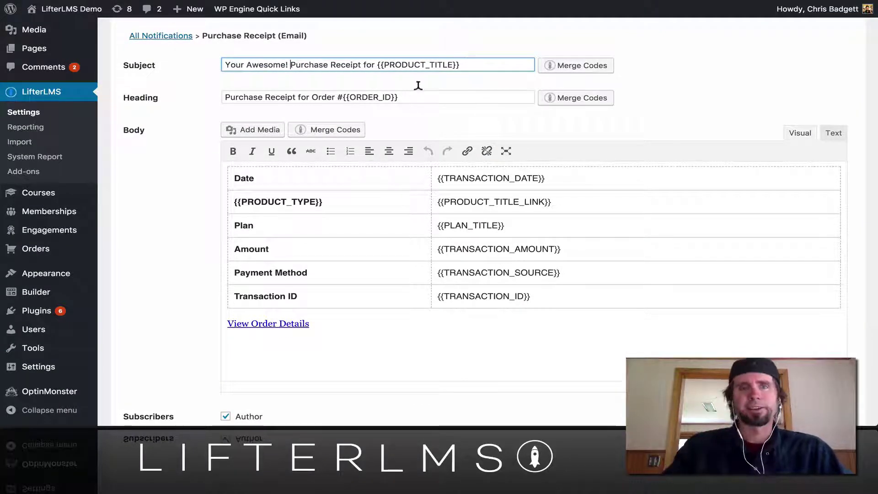
{"action": "scroll", "coordinate": [418, 85], "scroll_direction": "down", "scroll_amount": 1}
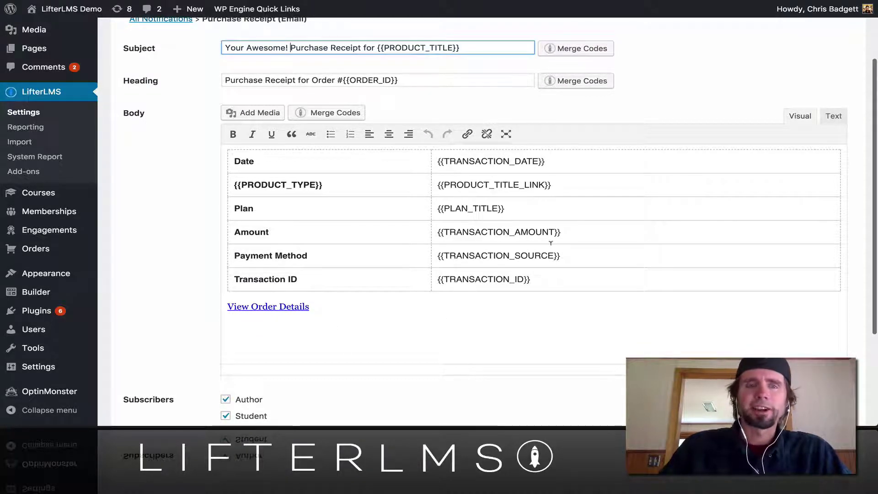
Step: Replace the 'Payment Method' label in the receipt table with 'How You Paid'
{"action": "left_click", "coordinate": [277, 199]}
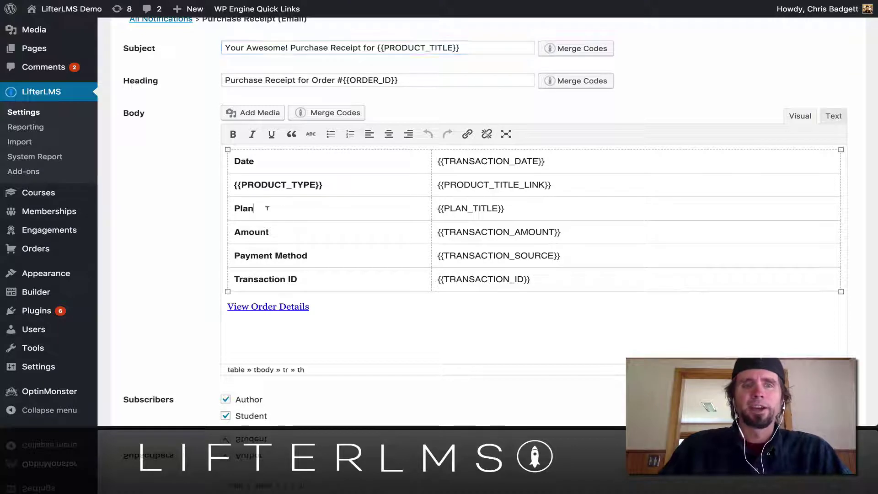
{"action": "left_click_drag", "start_coordinate": [311, 255], "coordinate": [233, 256]}
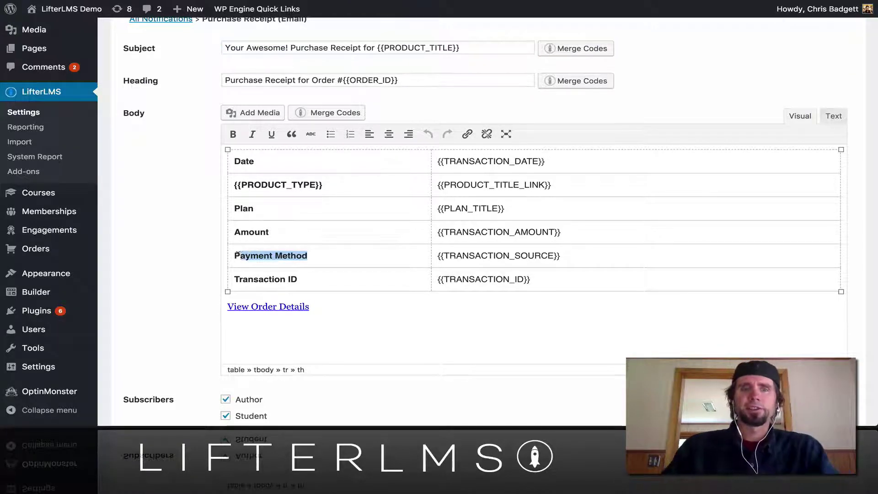
{"action": "type", "text": "How Yo"}
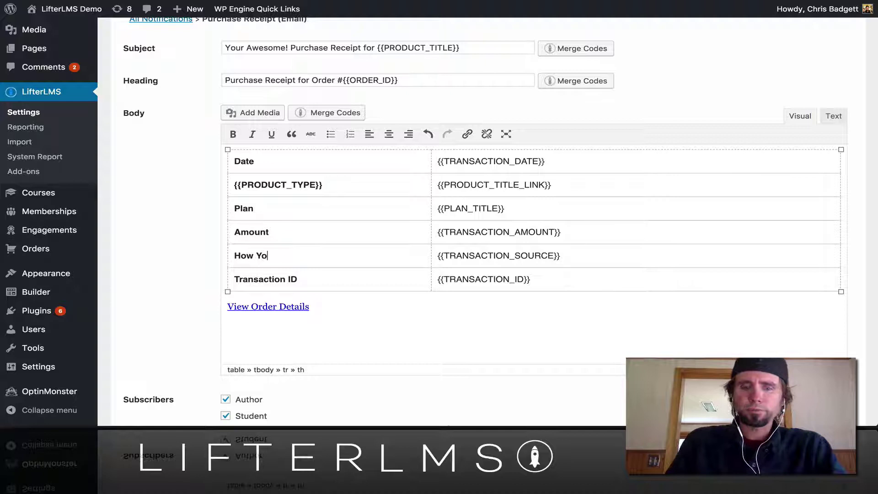
{"action": "type", "text": "u Paid"}
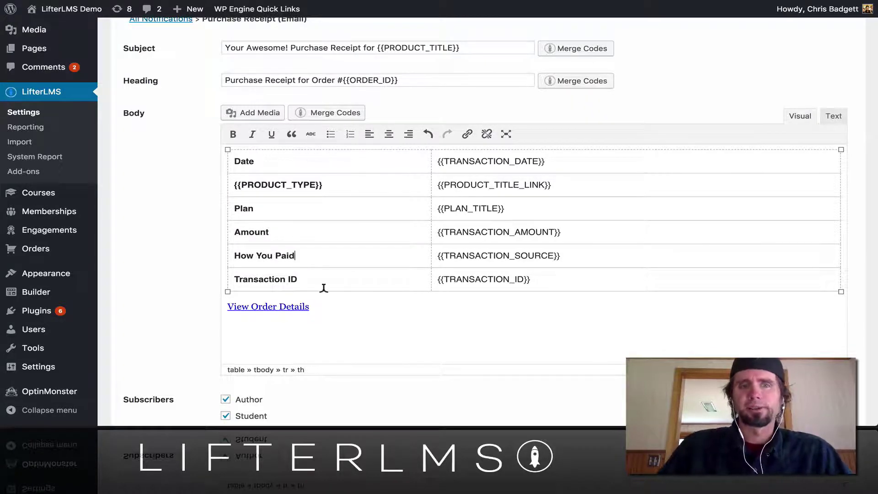
{"action": "left_click", "coordinate": [405, 307]}
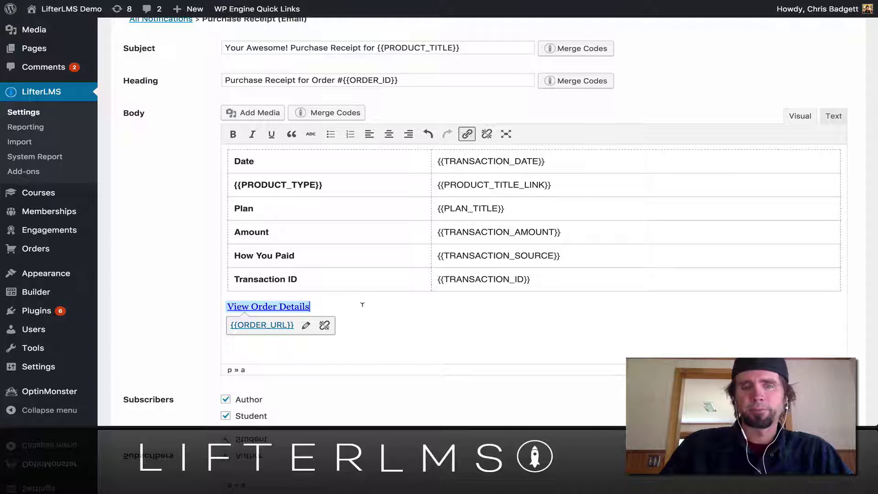
Step: Add 'You are awesome. Thank you {{CUSTOMER_NAME}}!' below the View Order Details link
{"action": "key", "text": "Down"}
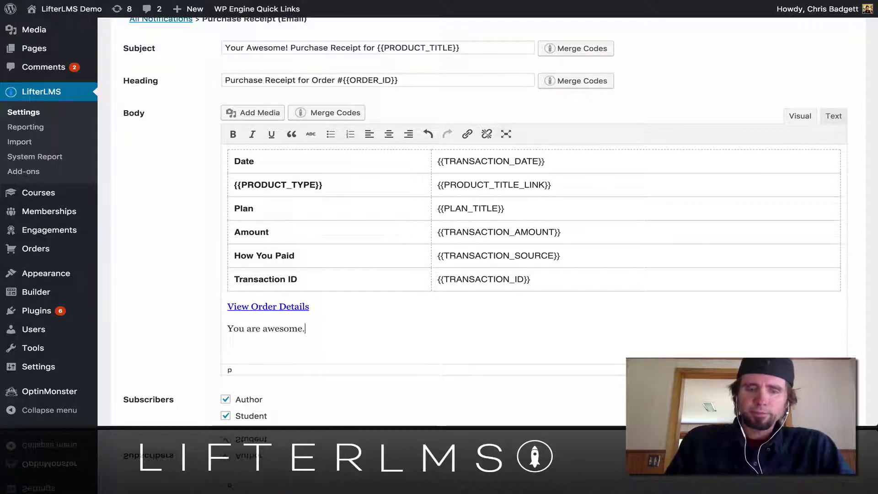
{"action": "type", "text": " Thank you"}
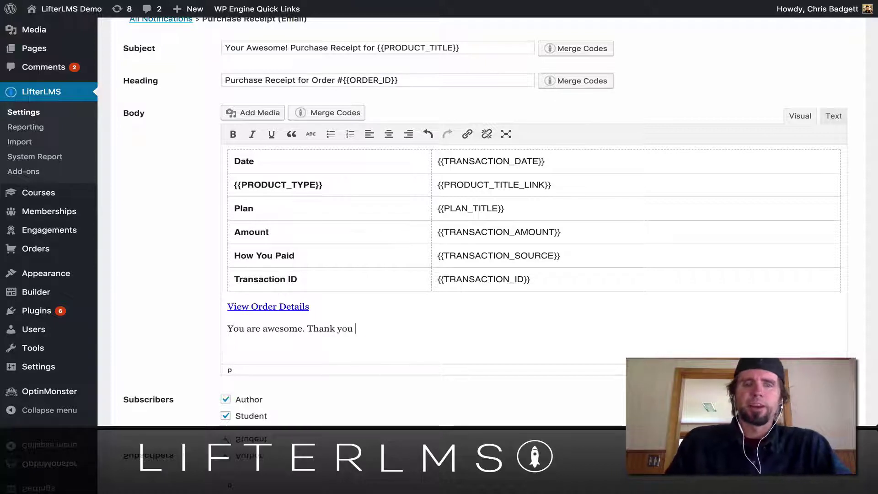
{"action": "left_click", "coordinate": [321, 115]}
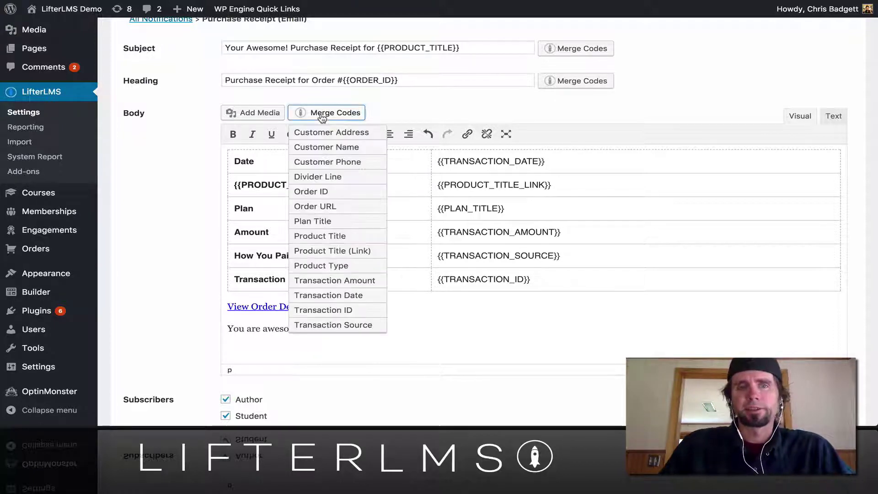
{"action": "left_click", "coordinate": [322, 149]}
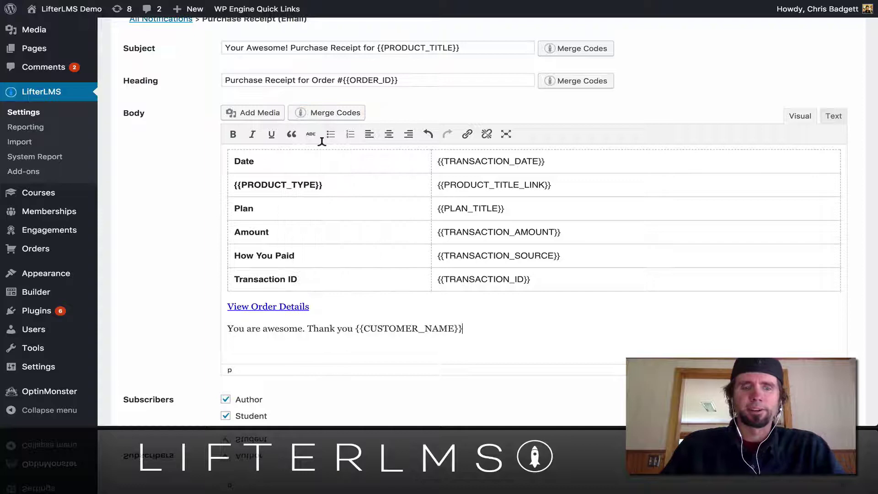
{"action": "type", "text": "!"}
{"action": "scroll", "coordinate": [376, 186], "scroll_direction": "down", "scroll_amount": 4}
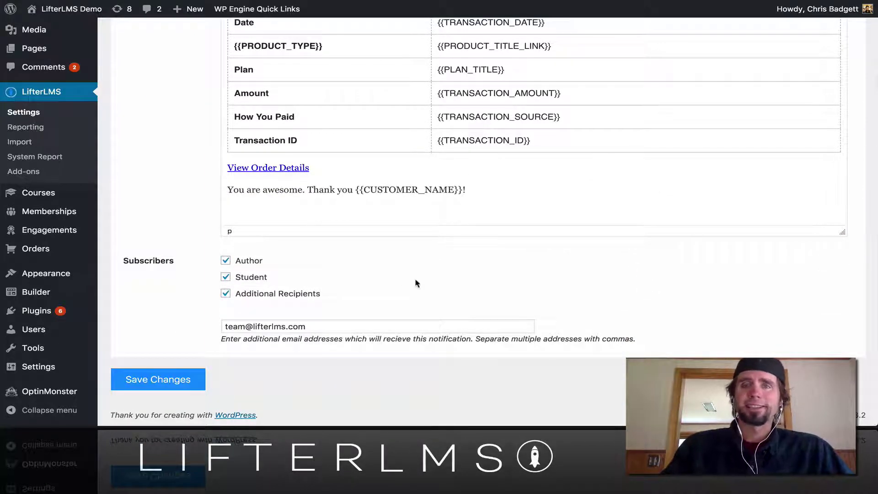
{"action": "scroll", "coordinate": [415, 284], "scroll_direction": "up", "scroll_amount": 1}
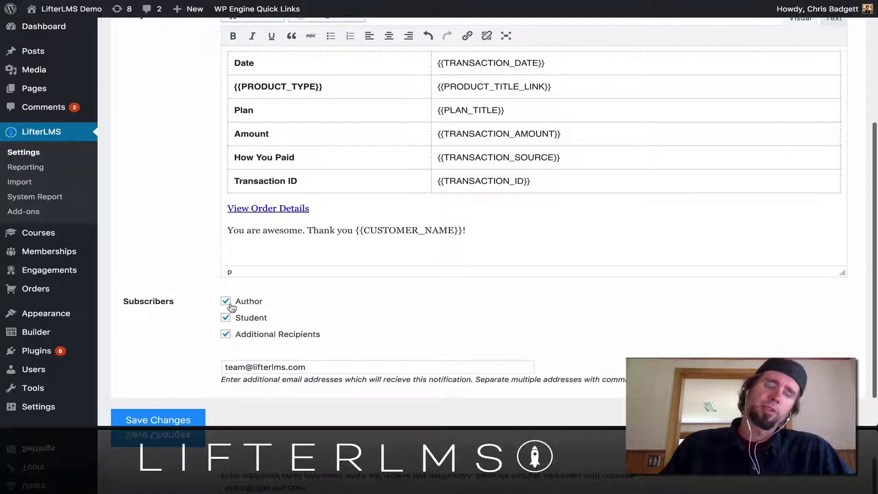
{"action": "scroll", "coordinate": [358, 335], "scroll_direction": "down", "scroll_amount": 1}
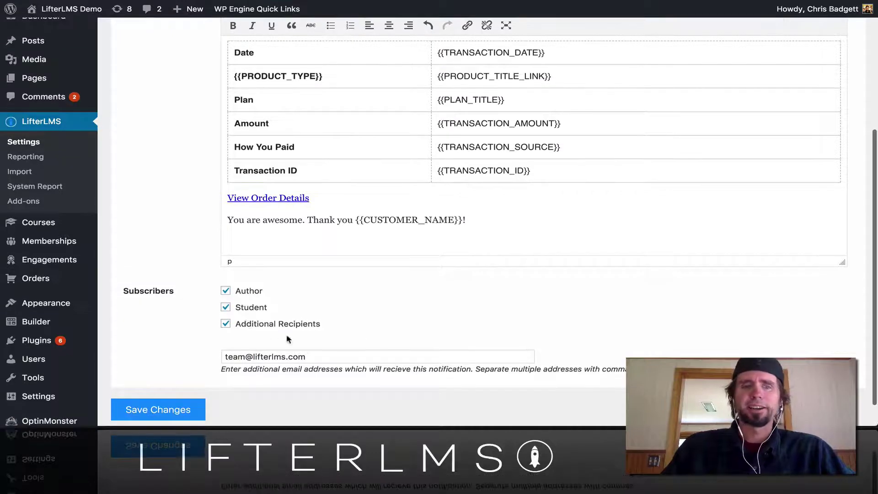
{"action": "scroll", "coordinate": [417, 325], "scroll_direction": "up", "scroll_amount": 4}
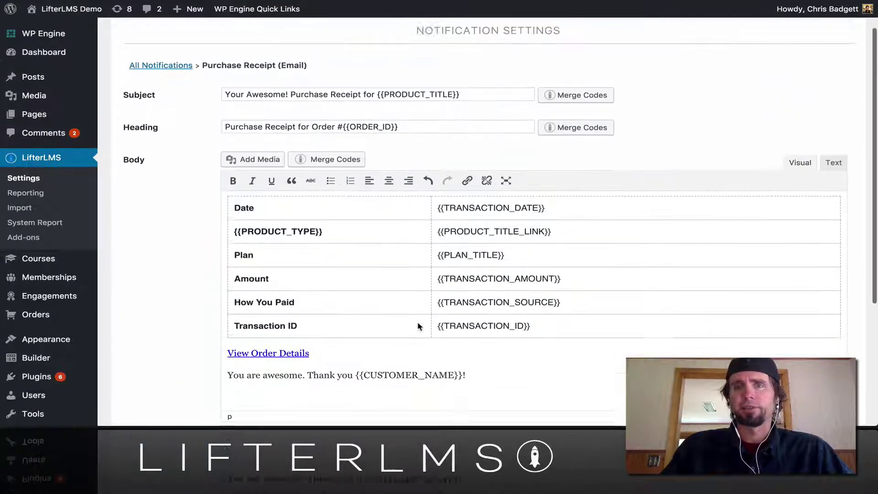
{"action": "scroll", "coordinate": [417, 322], "scroll_direction": "up", "scroll_amount": 1}
{"action": "scroll", "coordinate": [417, 319], "scroll_direction": "down", "scroll_amount": 1}
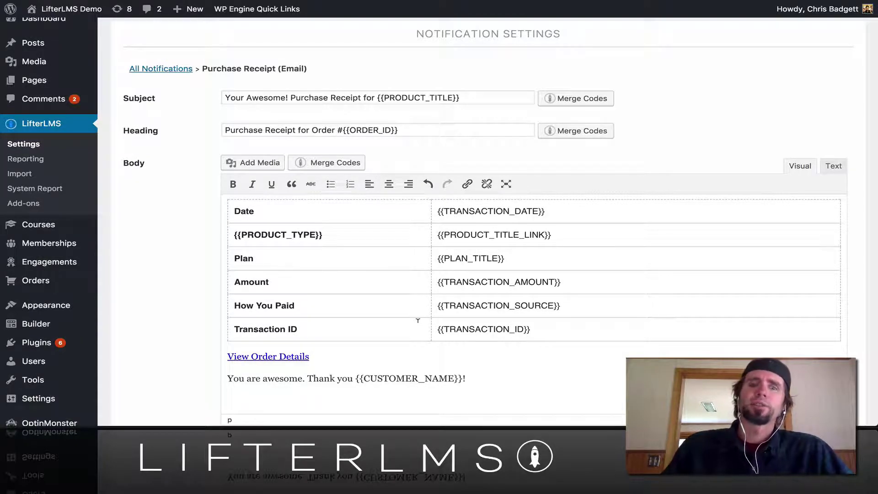
{"action": "scroll", "coordinate": [417, 320], "scroll_direction": "down", "scroll_amount": 1}
{"action": "scroll", "coordinate": [417, 320], "scroll_direction": "down", "scroll_amount": 2}
{"action": "scroll", "coordinate": [417, 321], "scroll_direction": "up", "scroll_amount": 2}
{"action": "scroll", "coordinate": [417, 320], "scroll_direction": "up", "scroll_amount": 2}
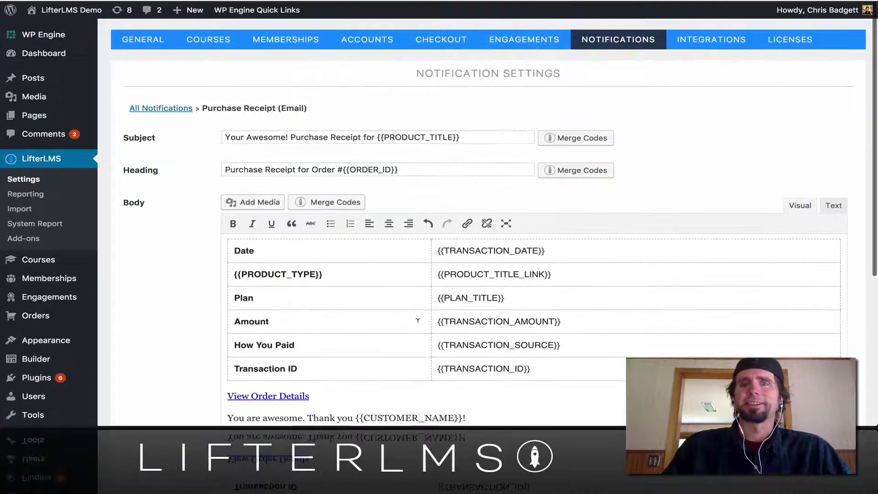
{"action": "scroll", "coordinate": [417, 320], "scroll_direction": "down", "scroll_amount": 2}
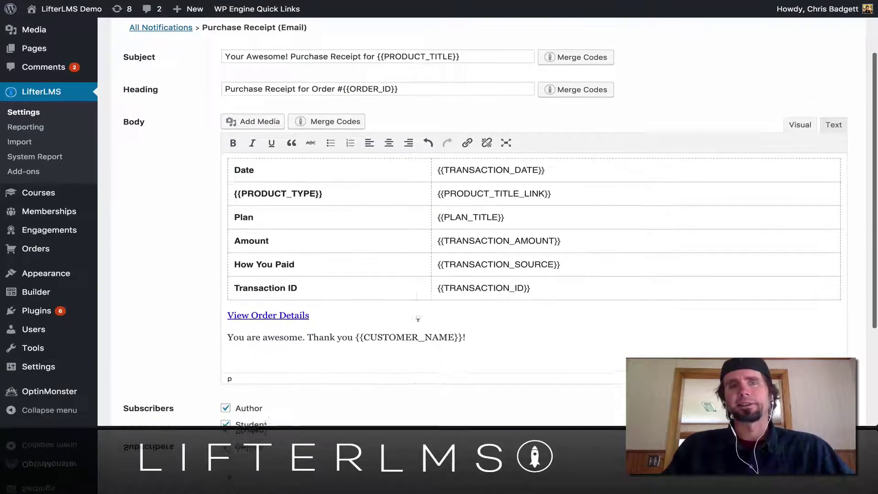
{"action": "scroll", "coordinate": [417, 319], "scroll_direction": "up", "scroll_amount": 1}
{"action": "scroll", "coordinate": [417, 320], "scroll_direction": "up", "scroll_amount": 1}
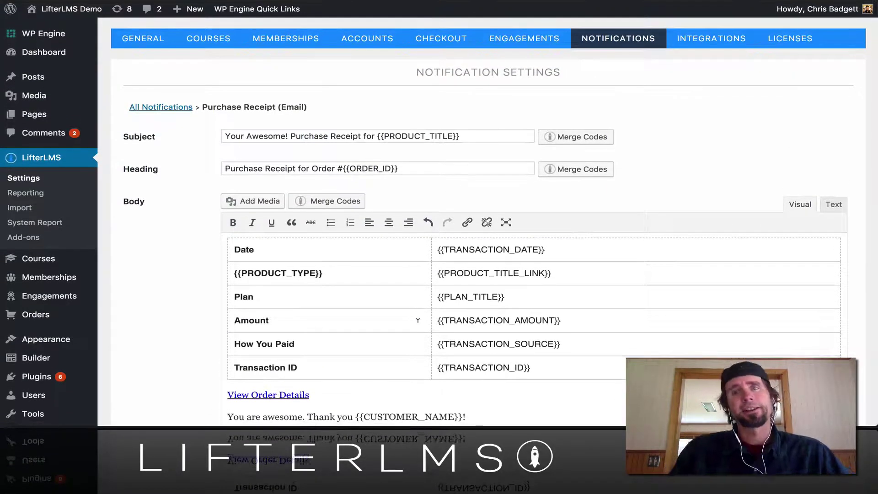